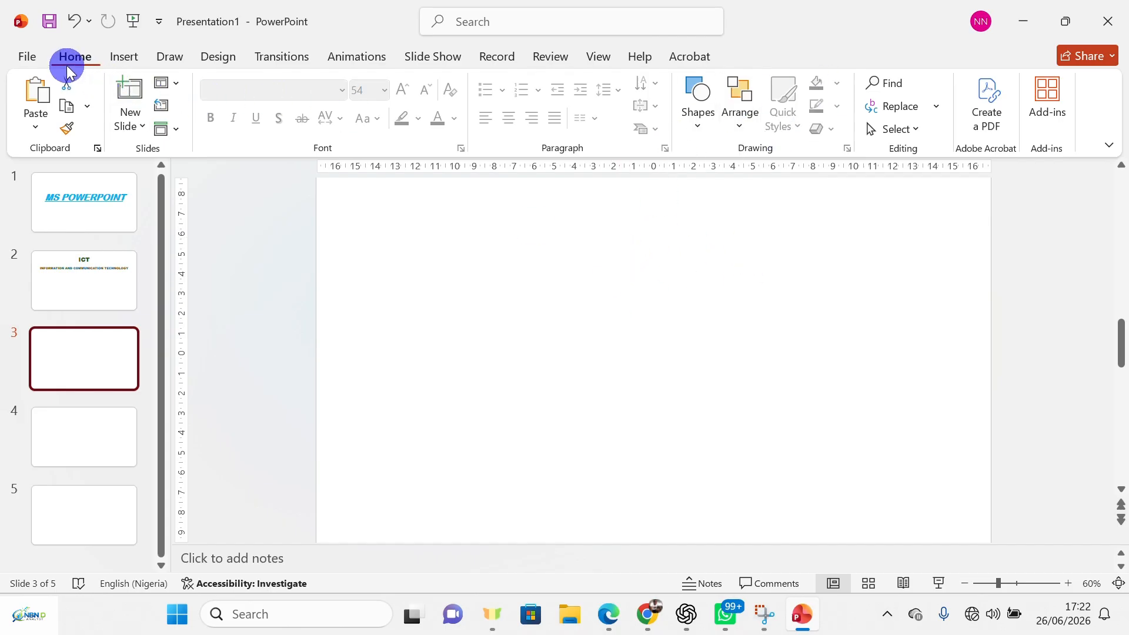
Step: Draw a text box about 31 cm wide across the upper part of blank slide 3
click(133, 58)
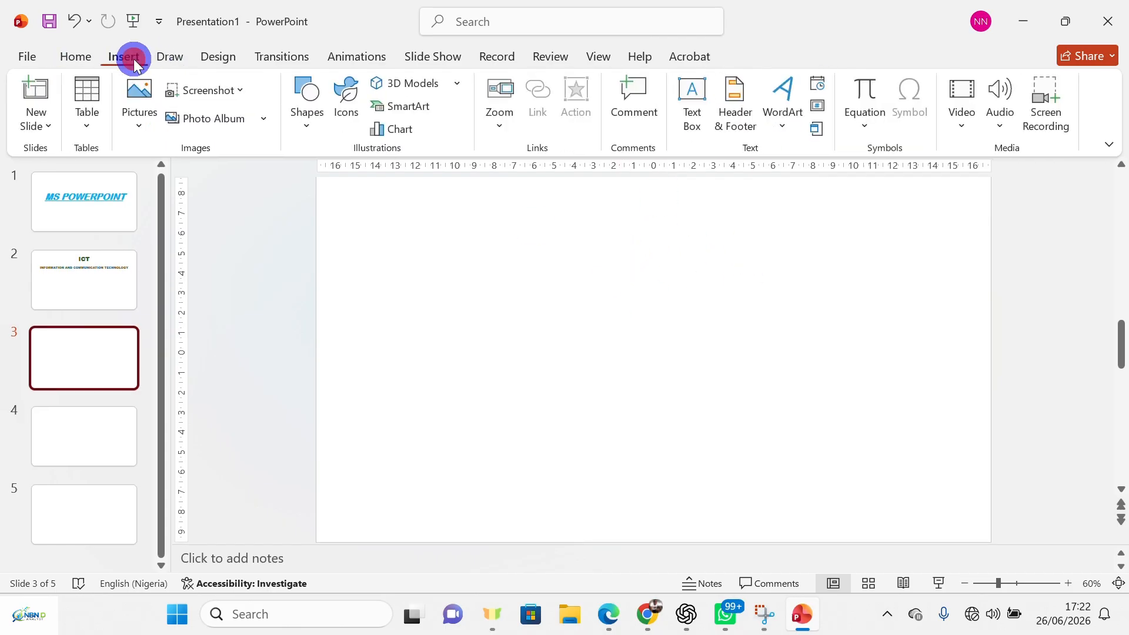
click(304, 126)
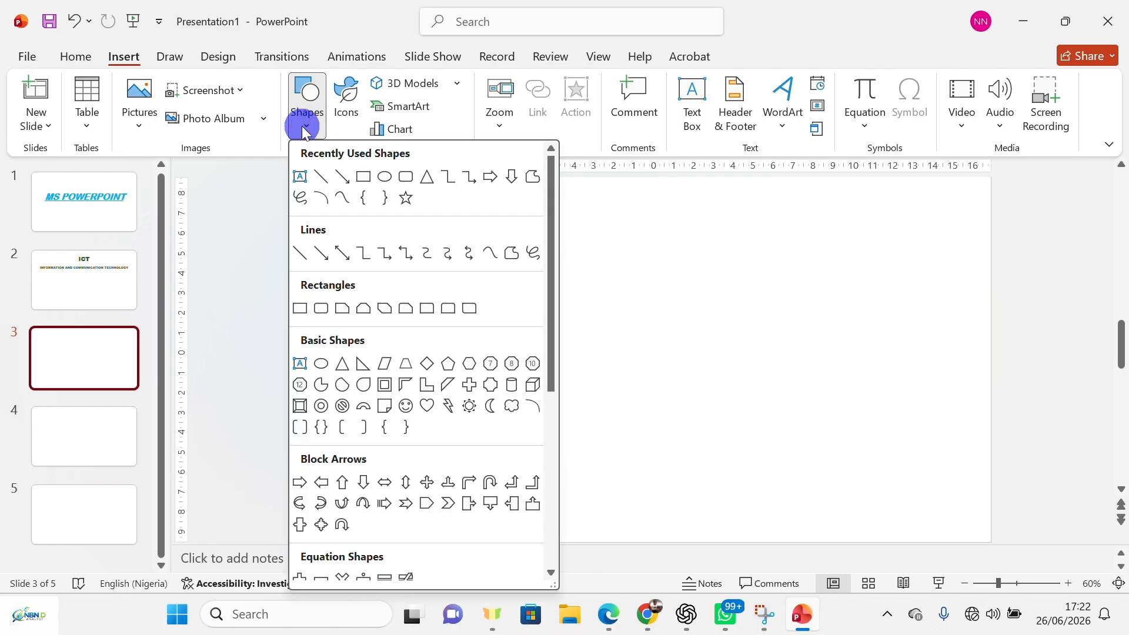
click(301, 177)
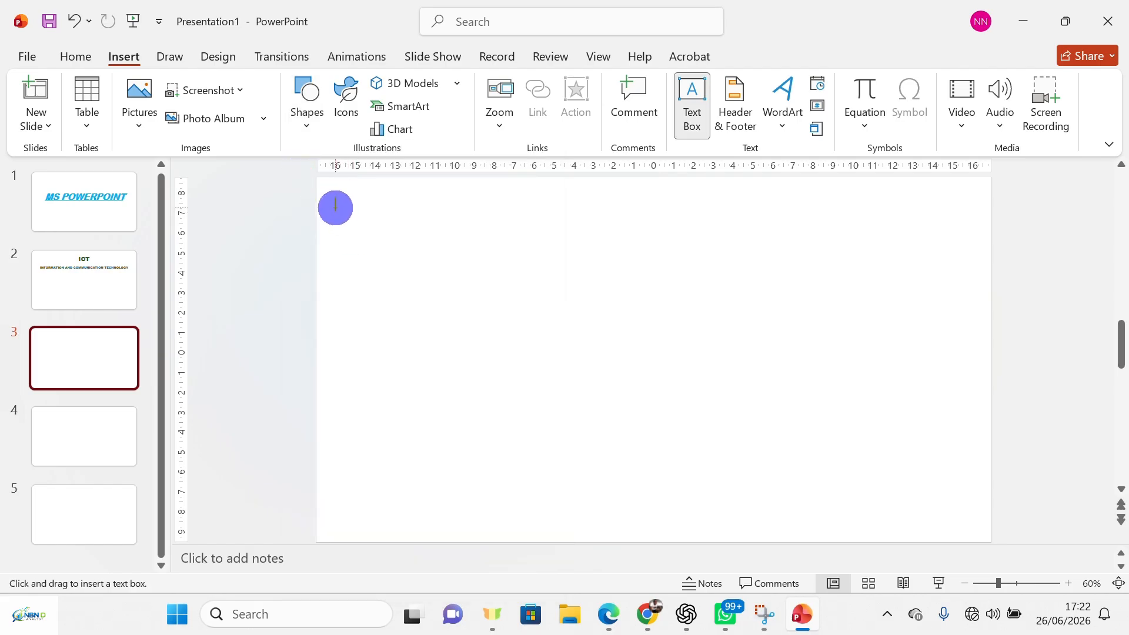
drag(336, 199, 959, 365)
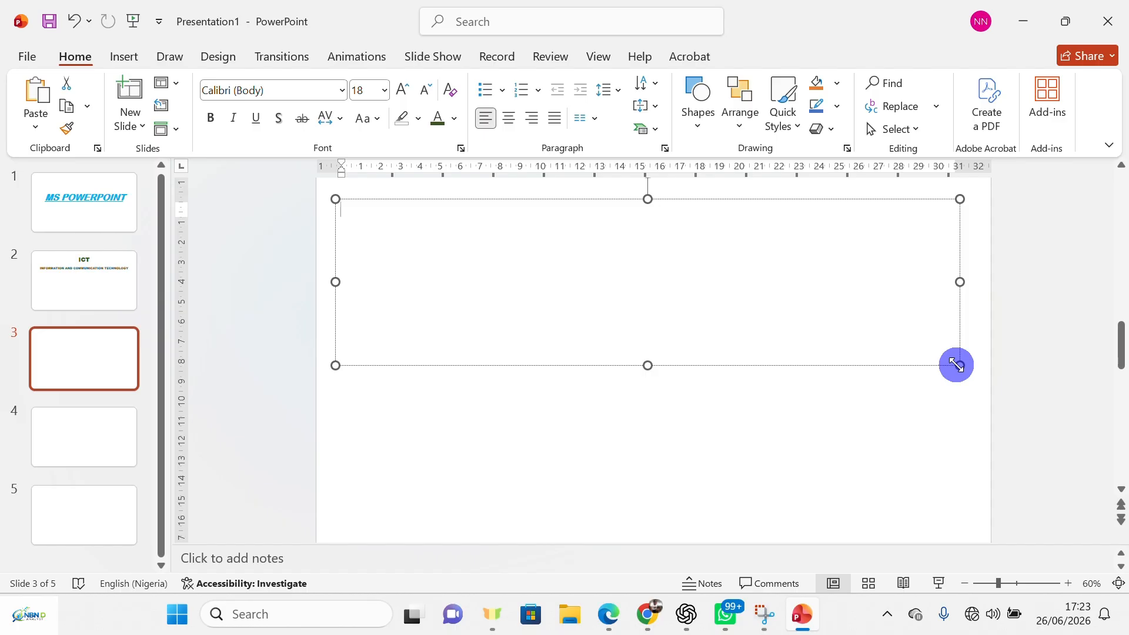
drag(957, 365, 957, 366)
Step: Enter "ICT REFERS TO THE USE OF COMPUTER, SOFTWARE, NETWORK AND COMMUNICATION TECHNOLOGIES TO CREATE, STORE" in the text box
text(IT)
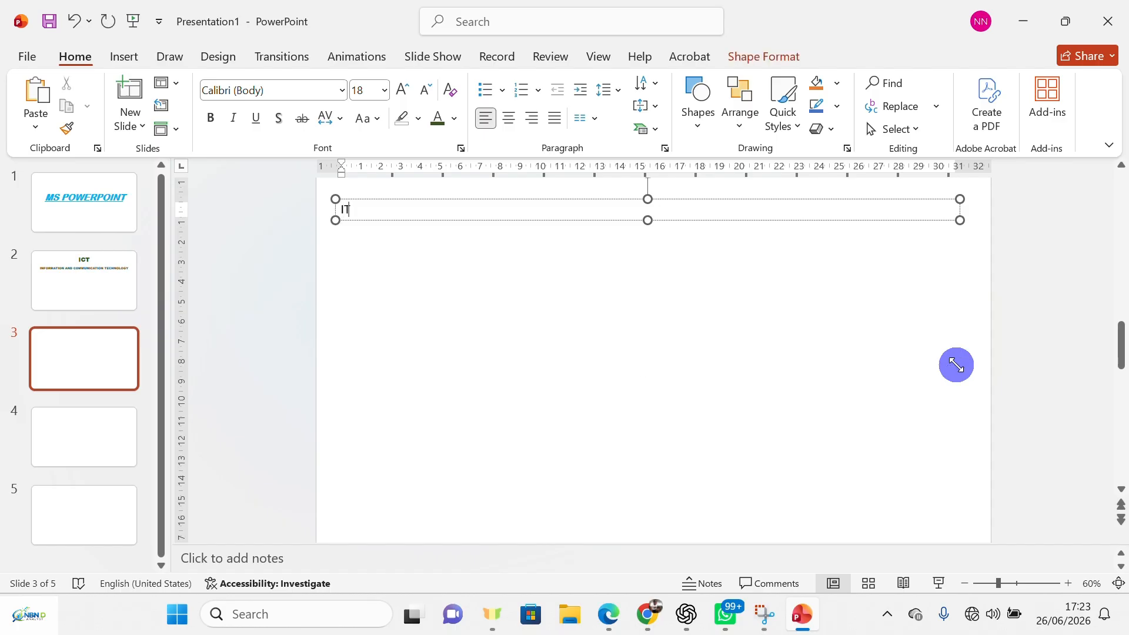
text(CT REFERS TO THE USE OF CO)
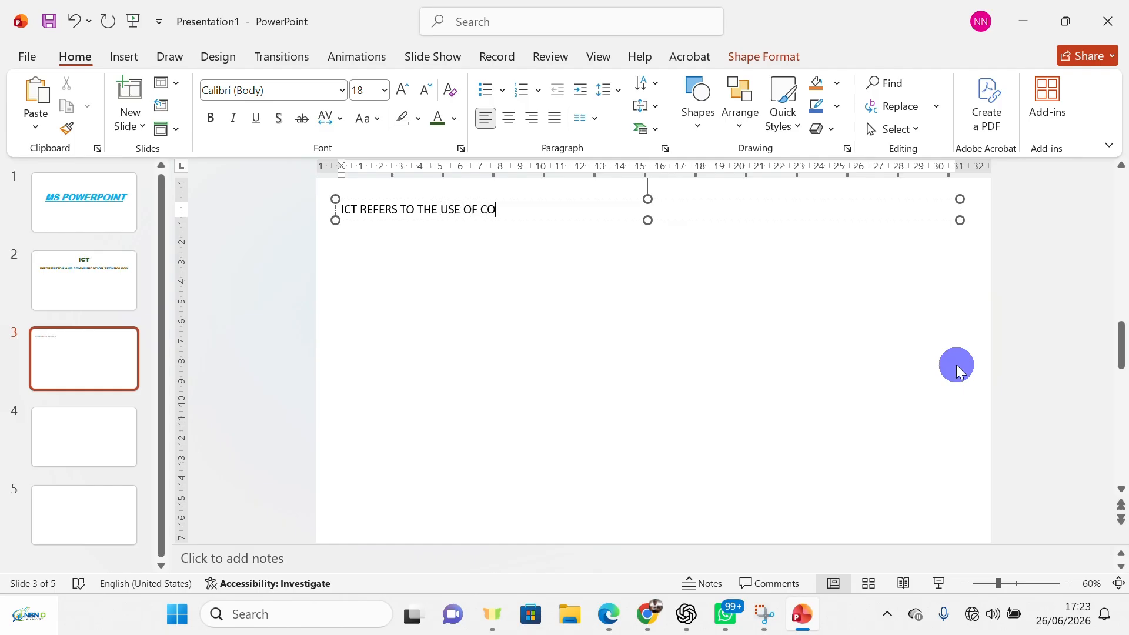
text(MPUTER, SOFTWARE)
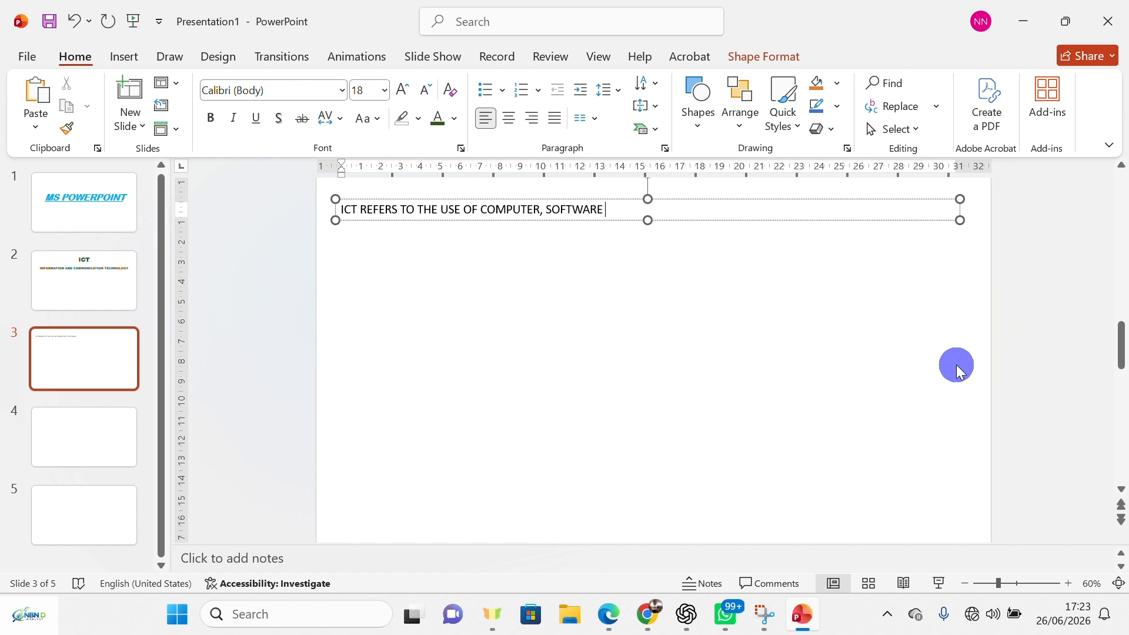
text(, NETWORK AND COMM)
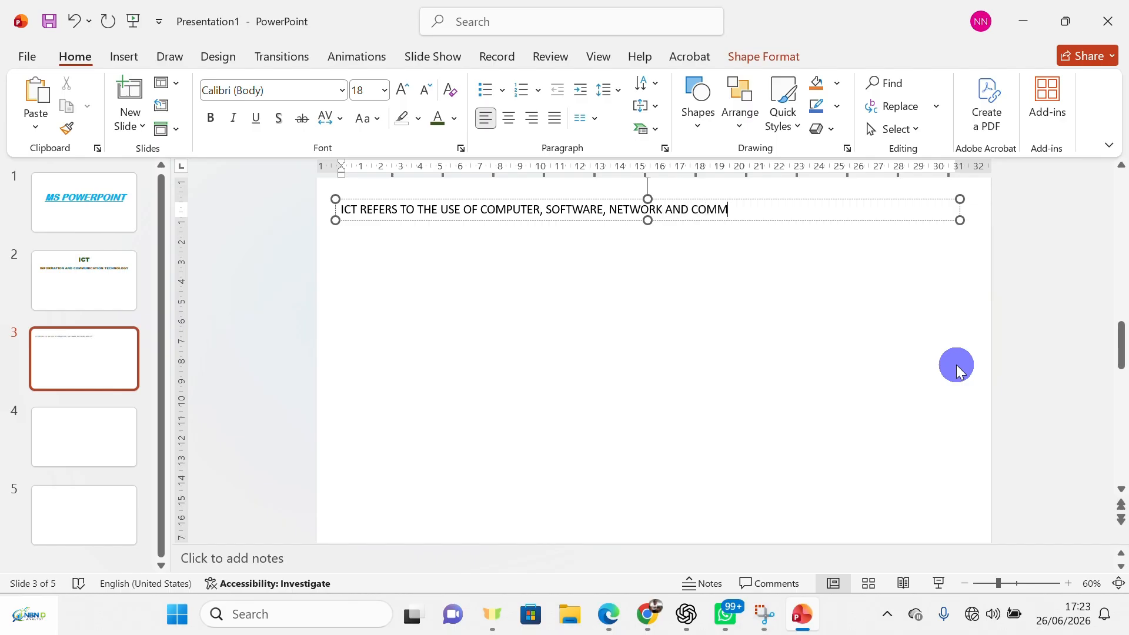
text(UNICATION TECHNOL)
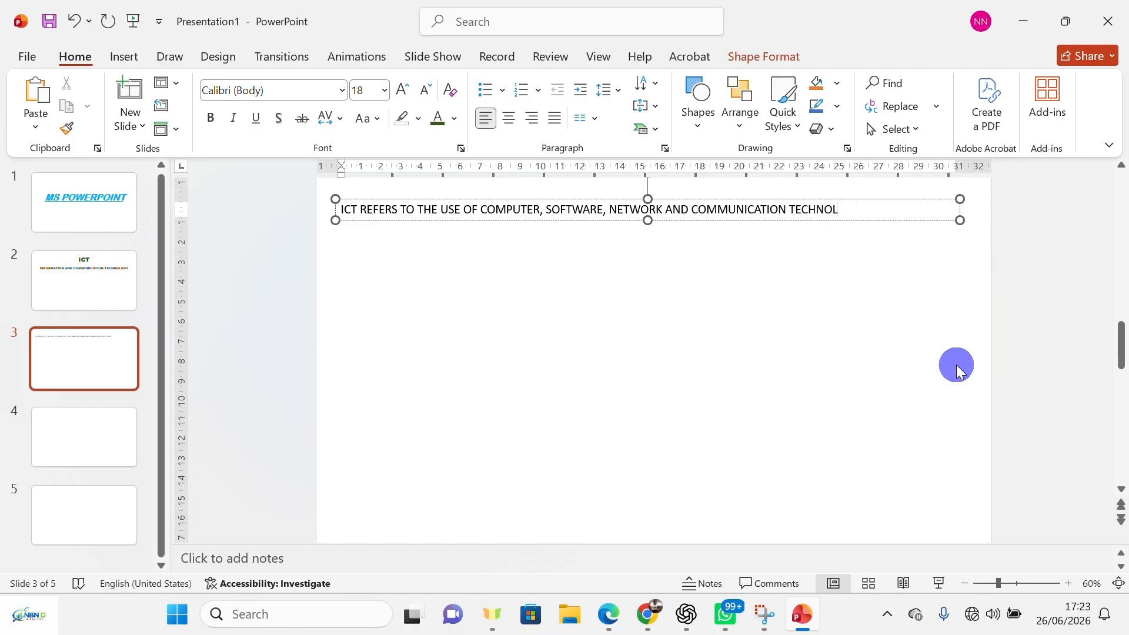
text(G)
key(BackSpace)
text(OGIES TO CREATE, STORE)
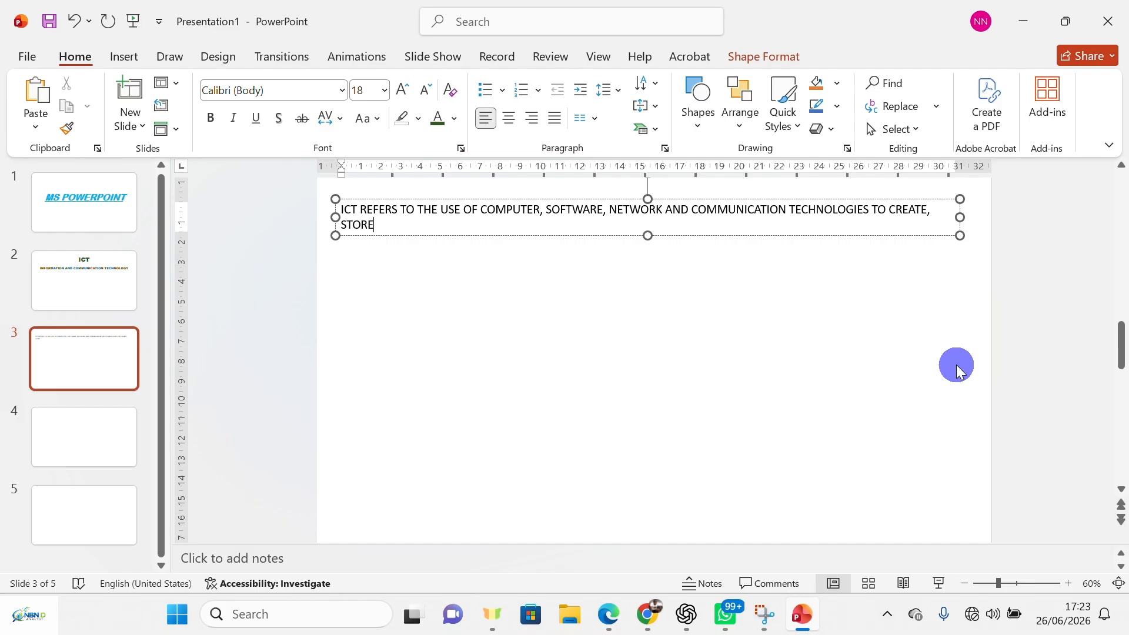
Step: Complete the definition sentence with ", PROCESS, RETRIEVE AND SHARE INFORMATION"
text(, PROCESS RET)
key(BackSpace)
key(BackSpace)
key(BackSpace)
text(, RETRIEVE AND)
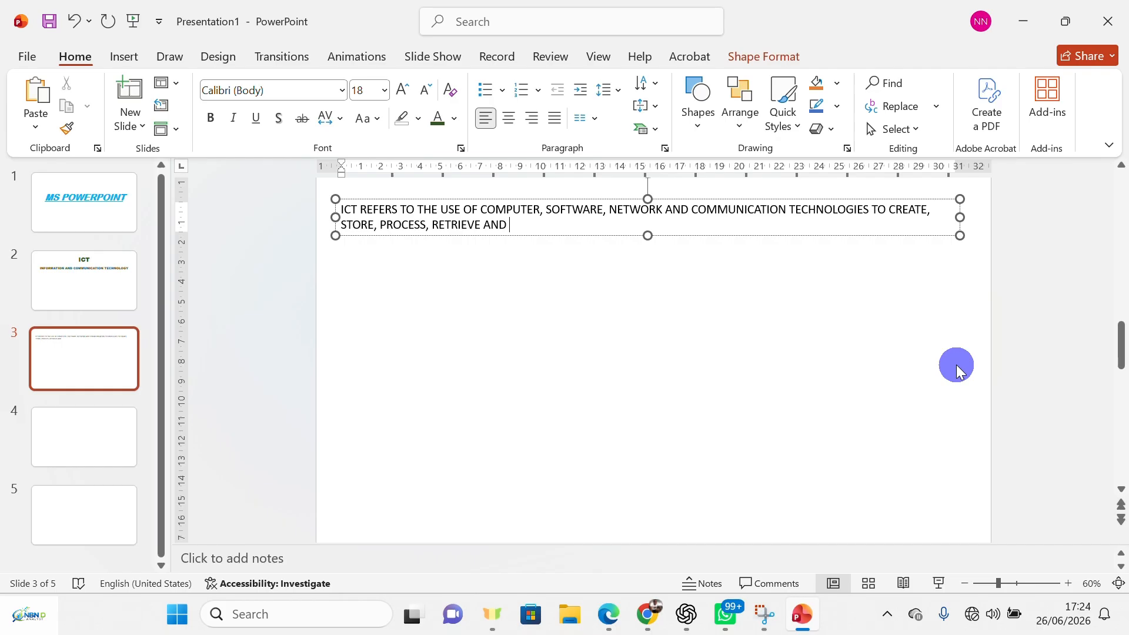
text( SHARE INFORMATION)
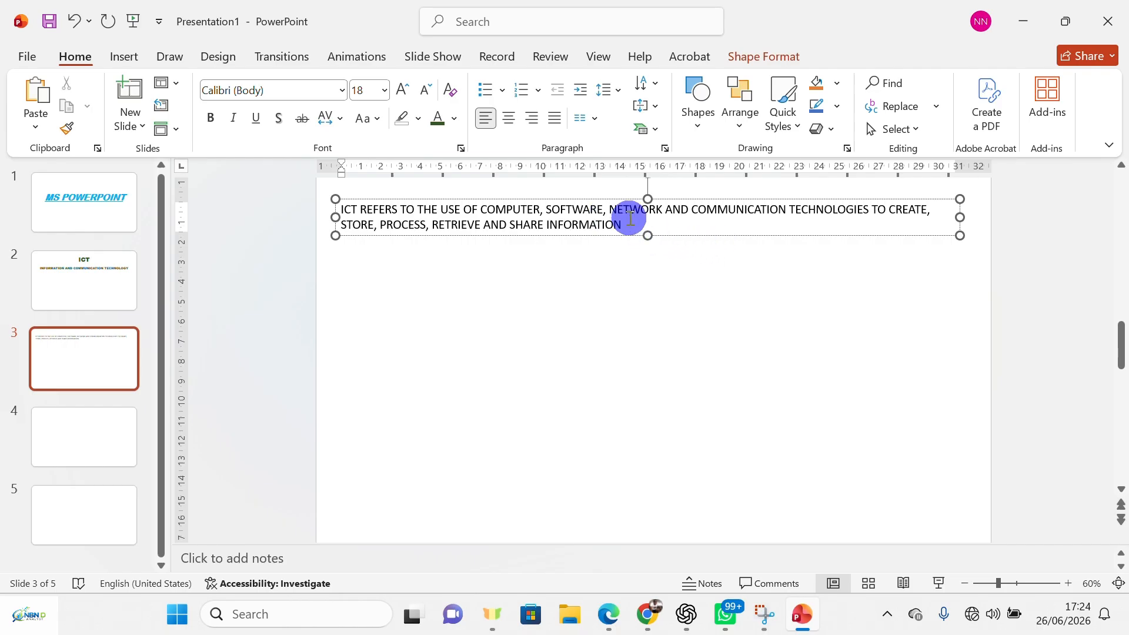
Step: Move the definition text box down to slightly above the middle of slide 3
mouse_move(670, 232)
mouse_down()
mouse_move(686, 274)
mouse_move(662, 285)
mouse_move(655, 259)
mouse_move(669, 224)
mouse_move(659, 223)
mouse_up()
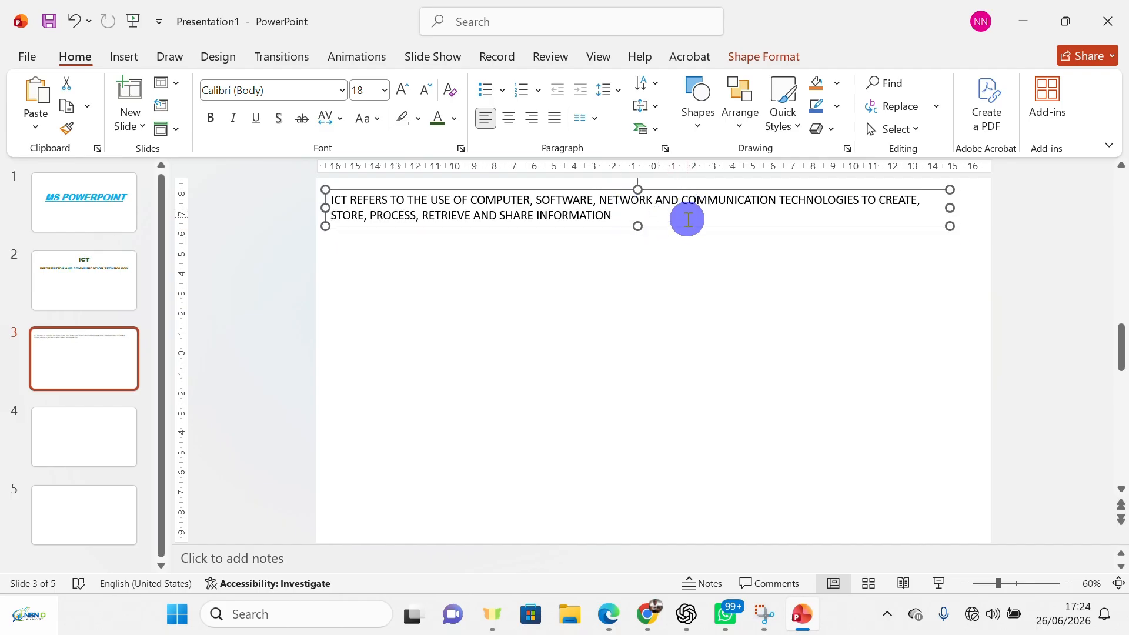
drag(693, 223, 710, 320)
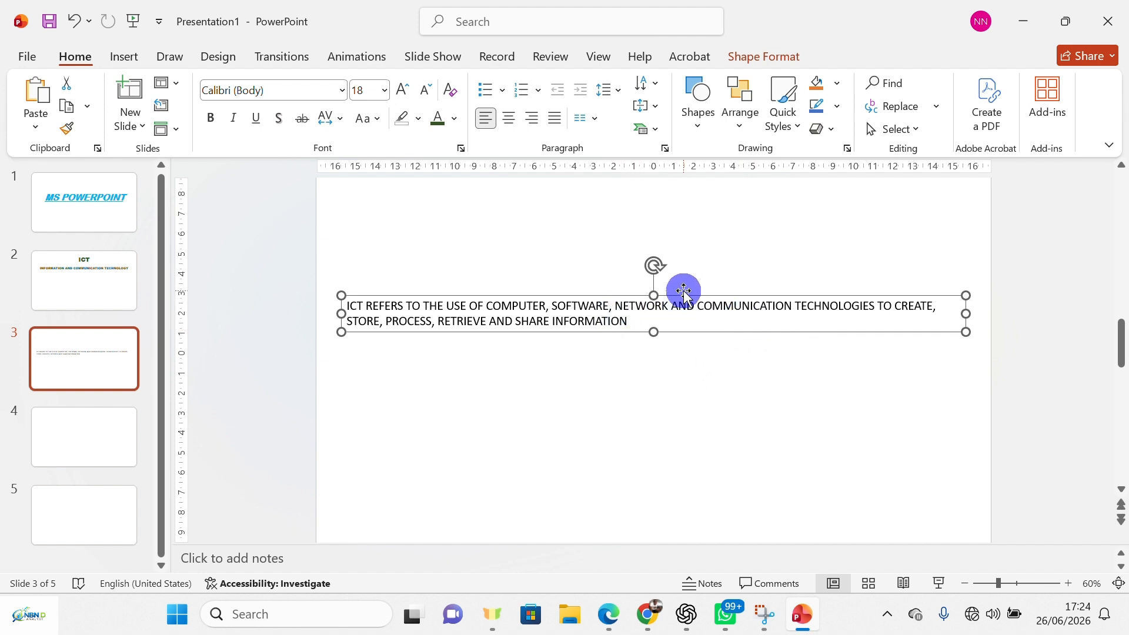
mouse_move(684, 296)
mouse_down()
mouse_move(676, 224)
mouse_move(672, 282)
mouse_up()
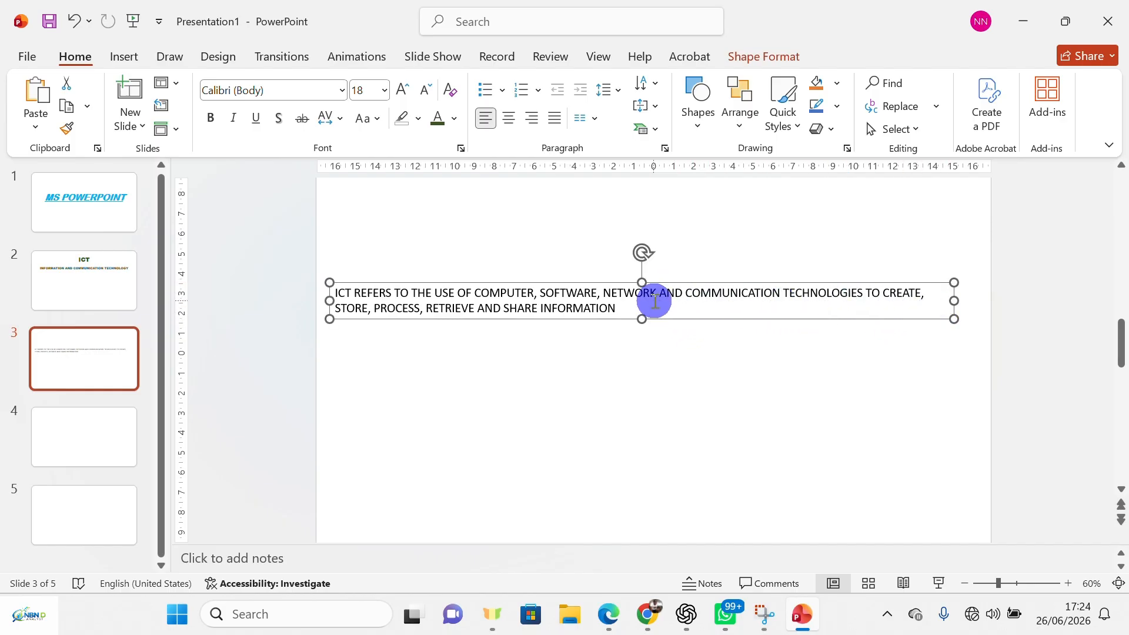
drag(642, 299, 535, 295)
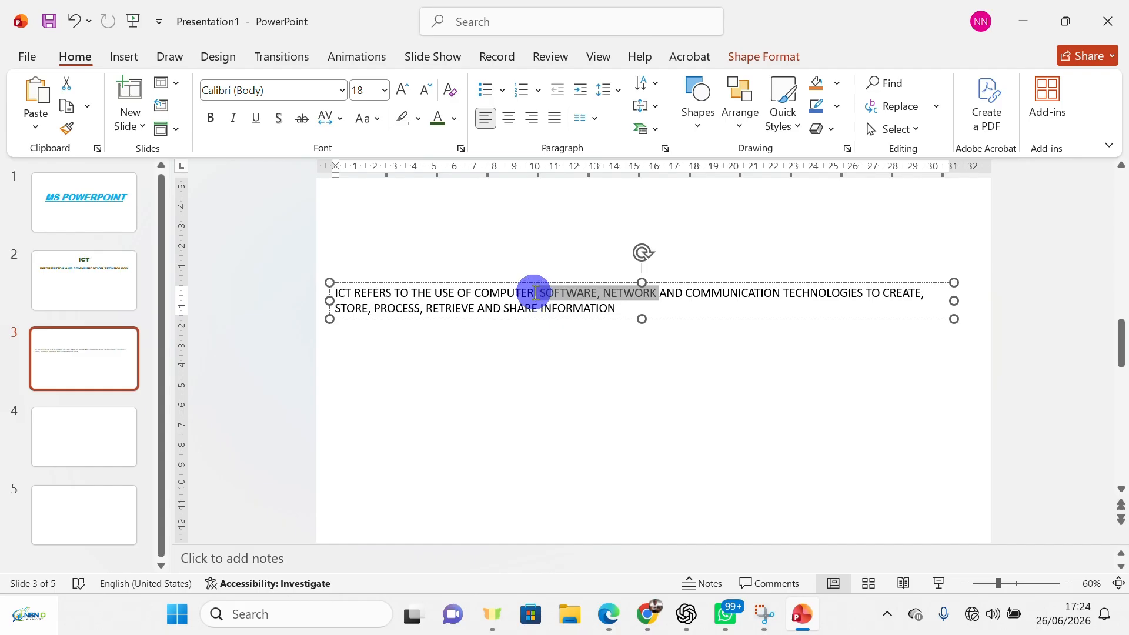
drag(724, 318, 748, 310)
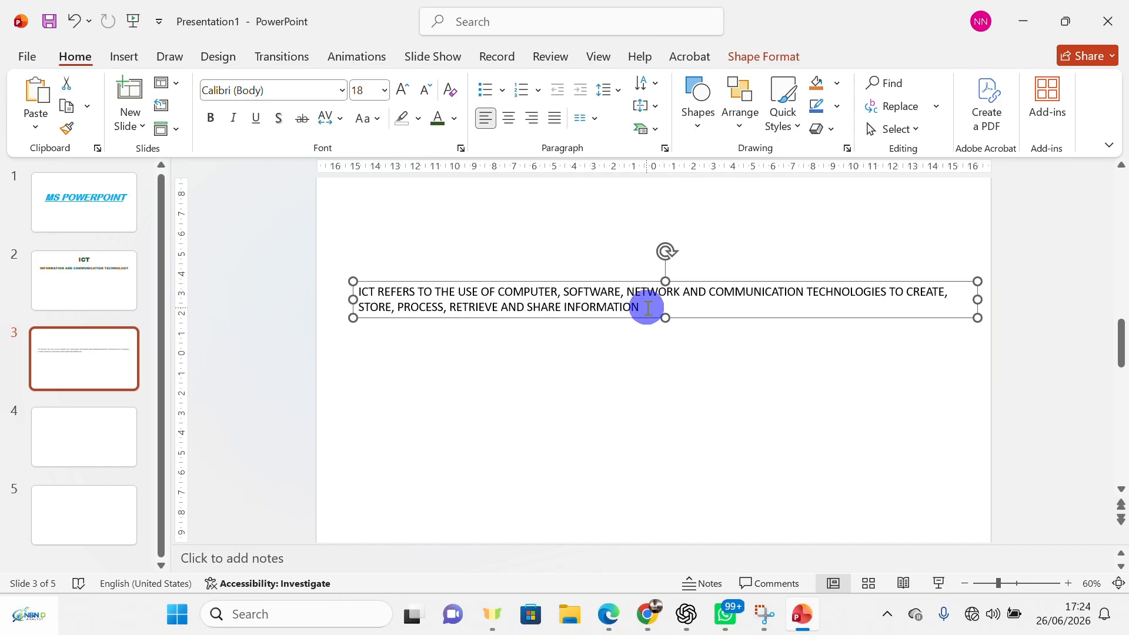
Step: Change the whole definition text on slide 3 to sentence case
drag(644, 308, 347, 280)
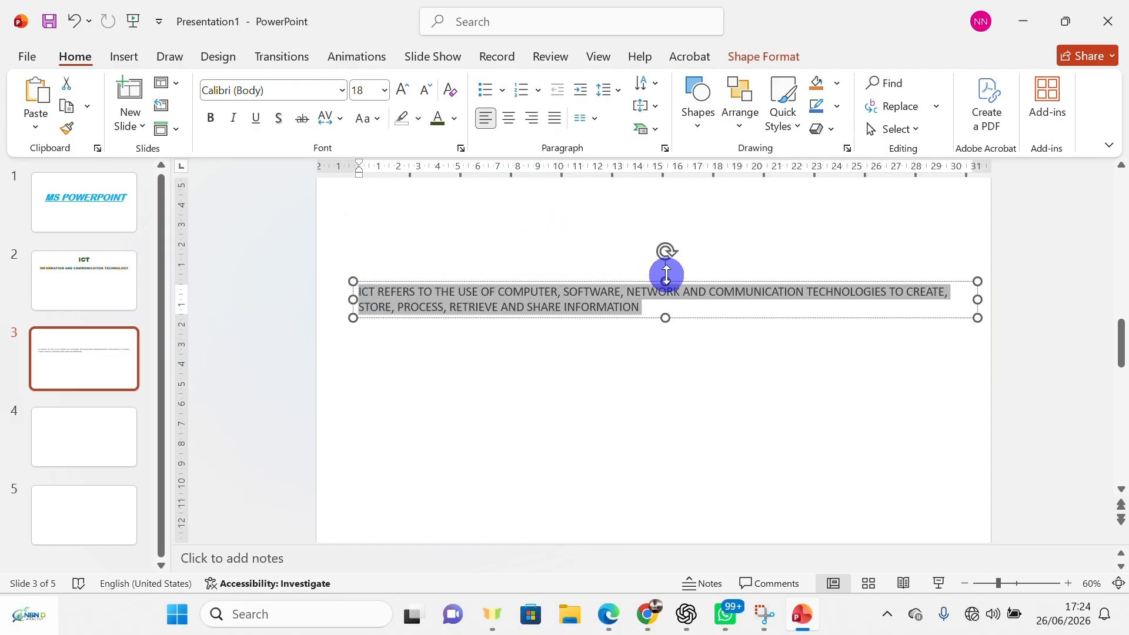
click(380, 124)
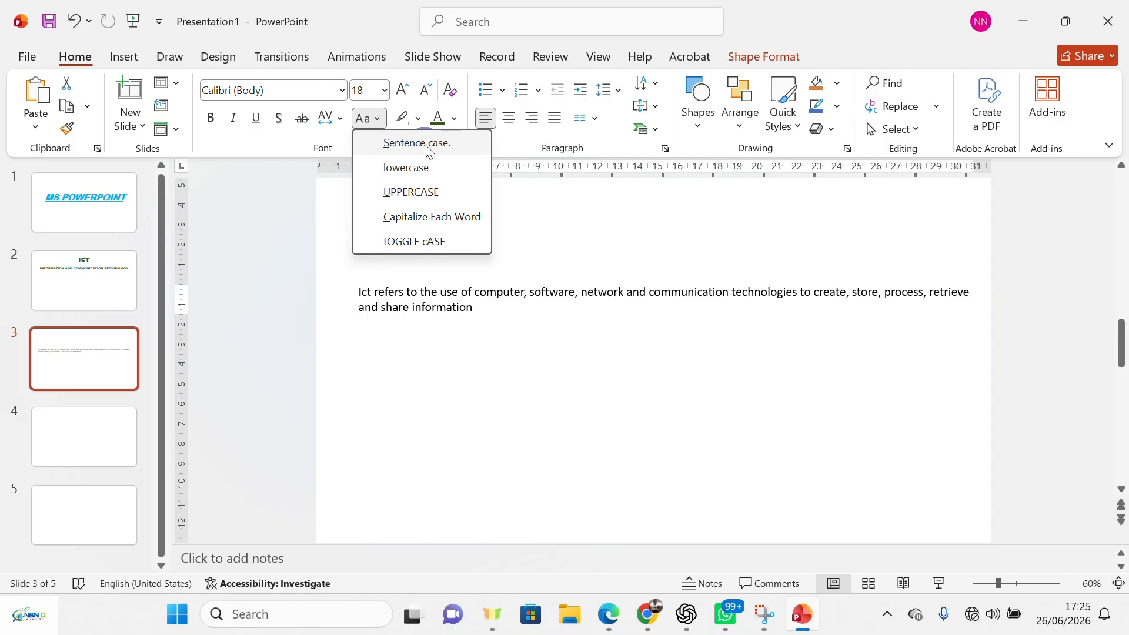
click(428, 151)
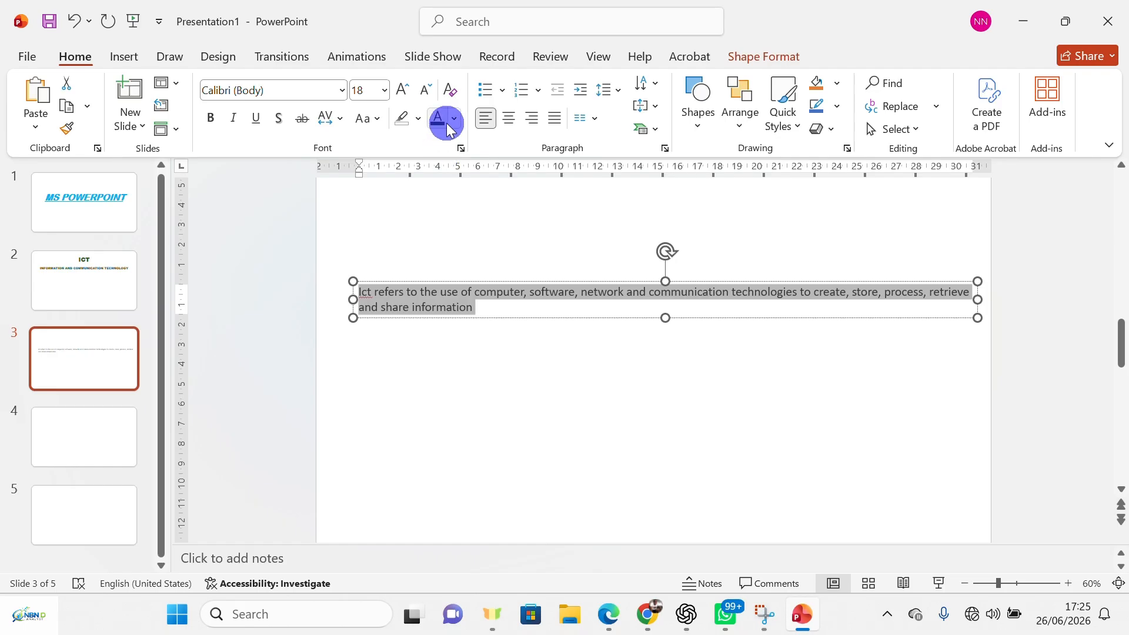
Step: Try lowercase on the definition text and set it back to sentence case
click(377, 120)
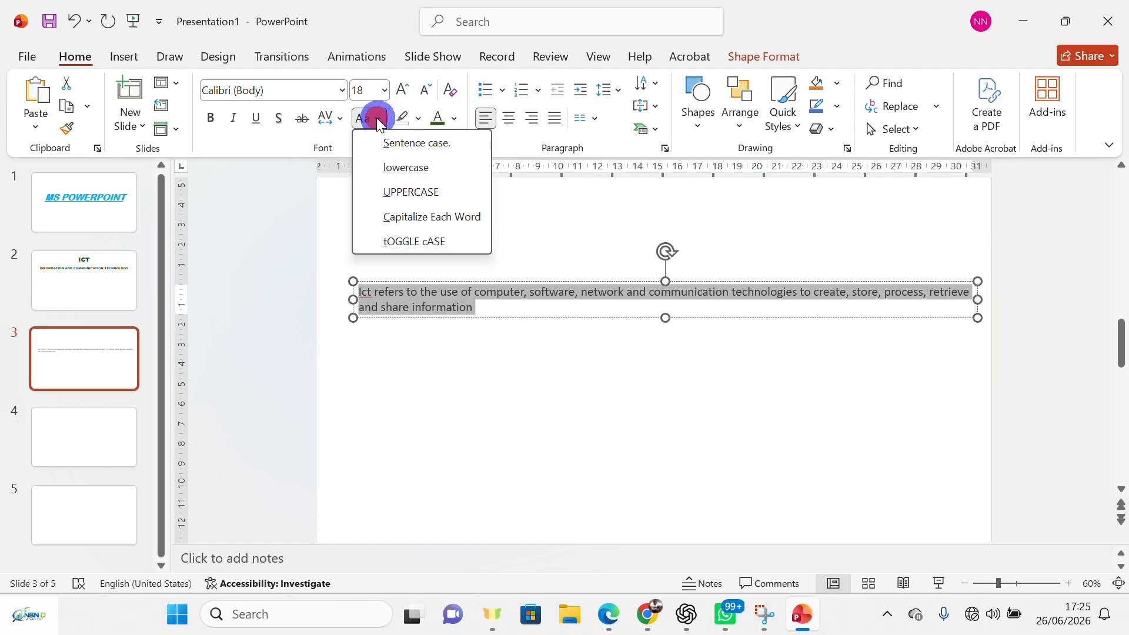
click(412, 168)
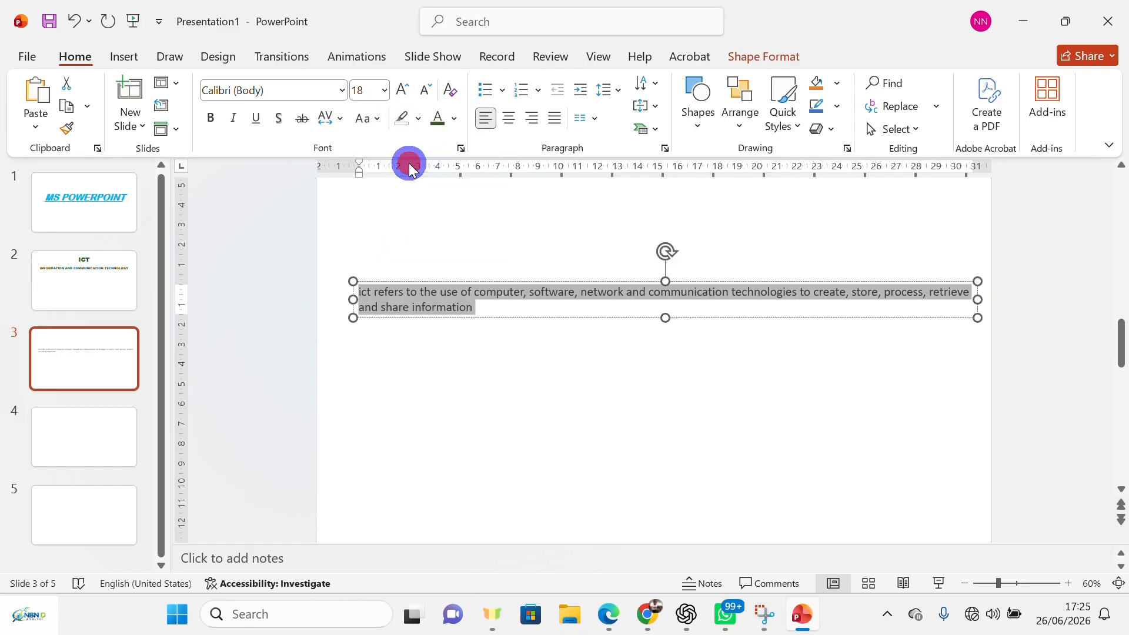
click(384, 120)
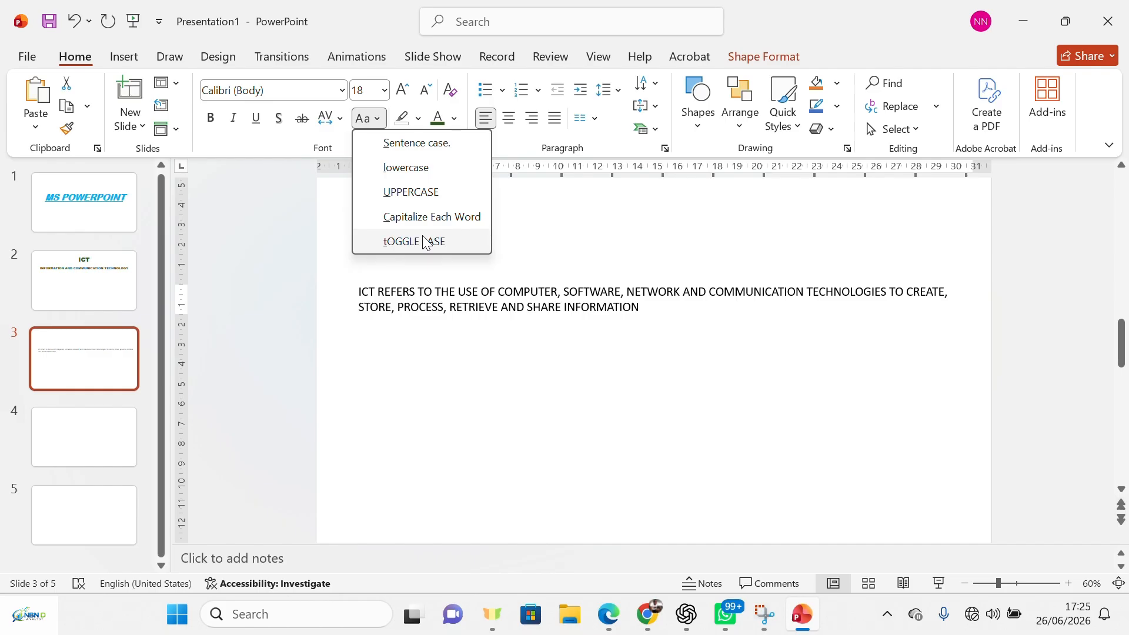
click(428, 151)
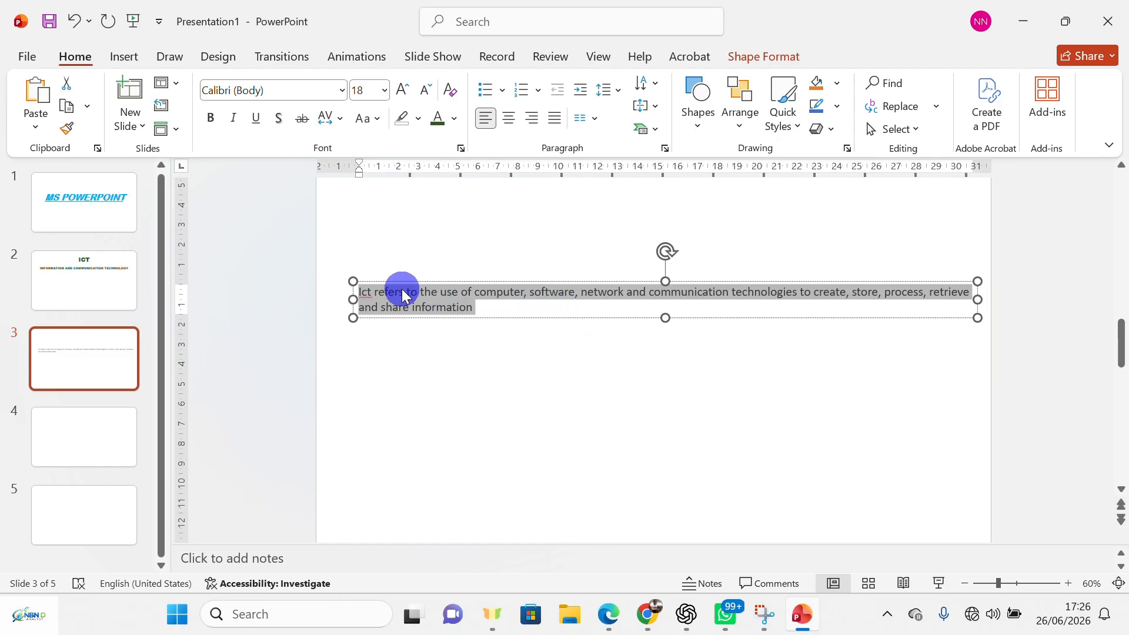
Step: Increase the font size of the definition text to 40
click(401, 91)
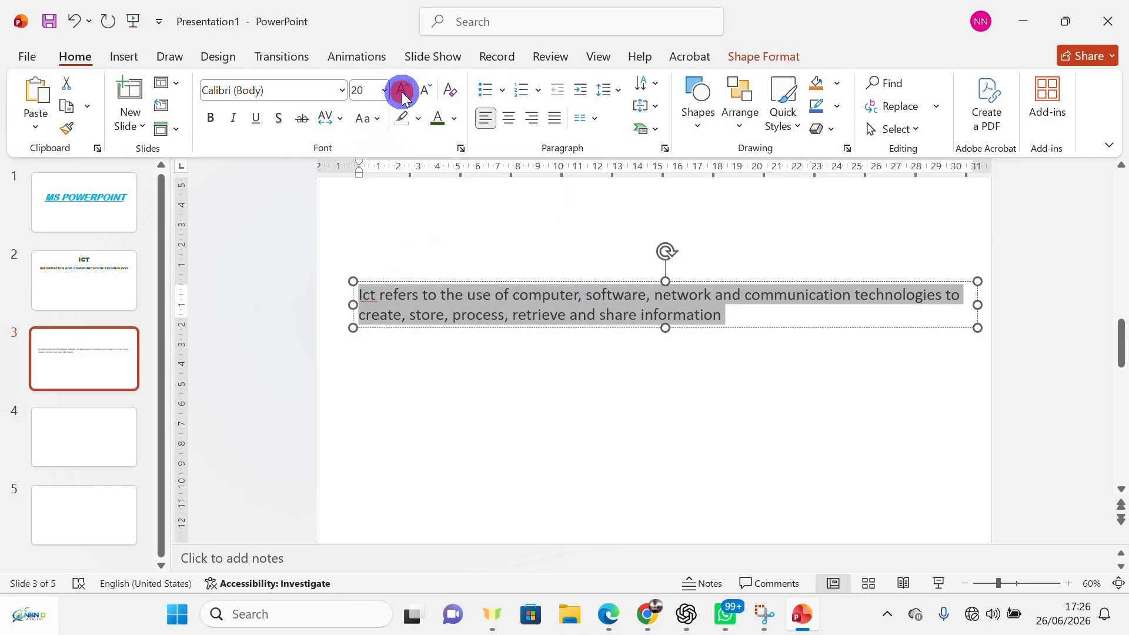
click(401, 92)
click(401, 92)
click(401, 92)
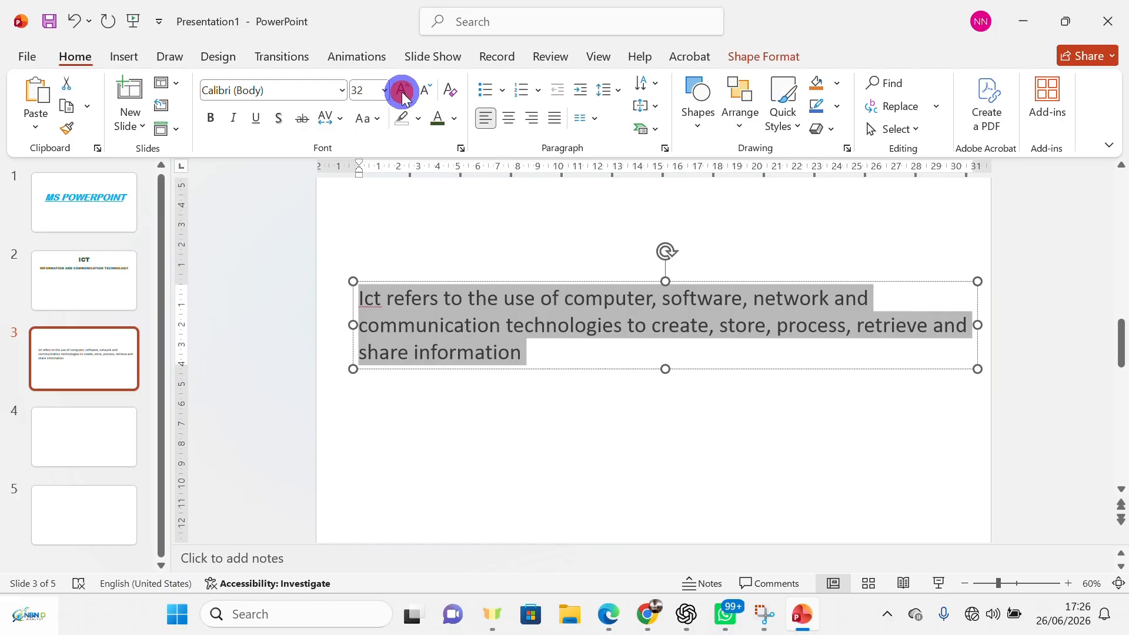
click(401, 92)
click(401, 92)
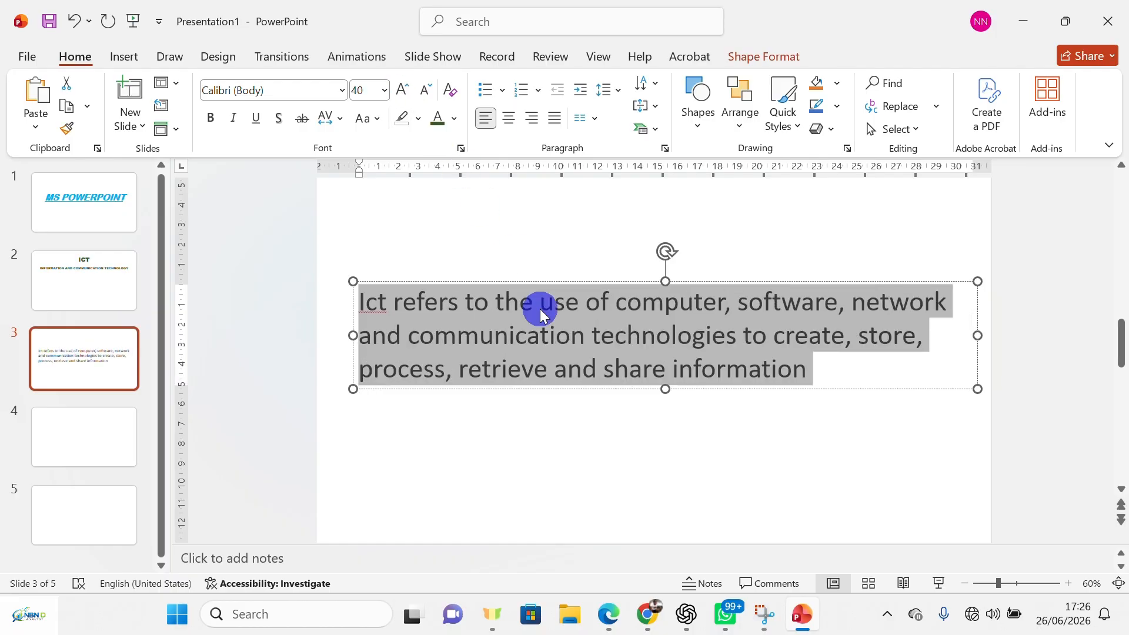
Step: Correct the first word of the definition to all capitals, "ICT"
click(380, 312)
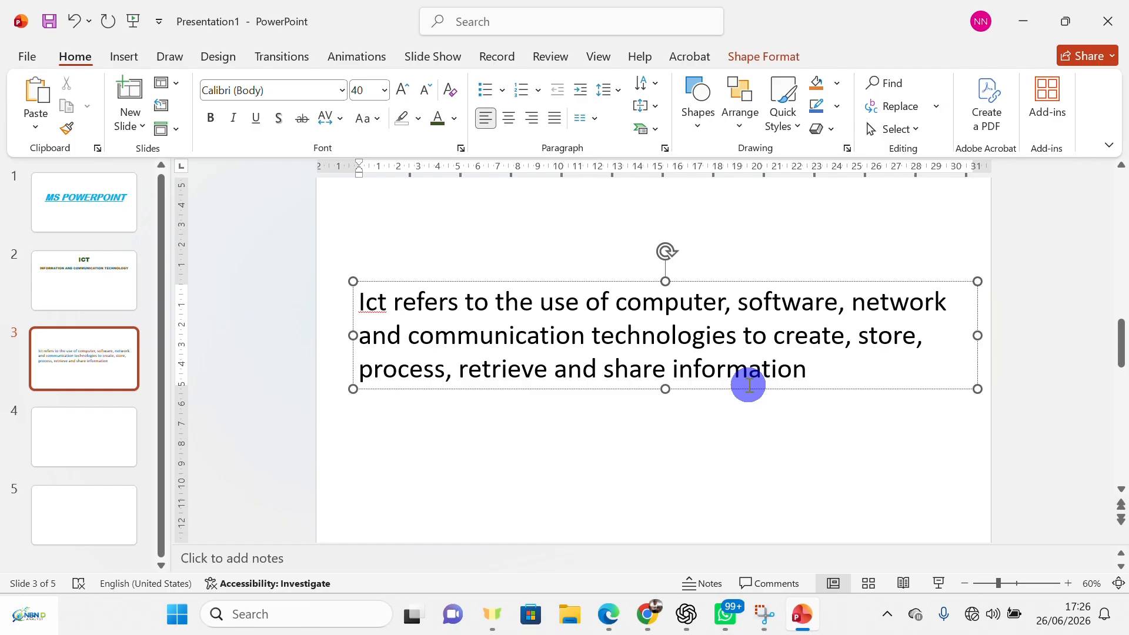
key(BackSpace)
key(BackSpace)
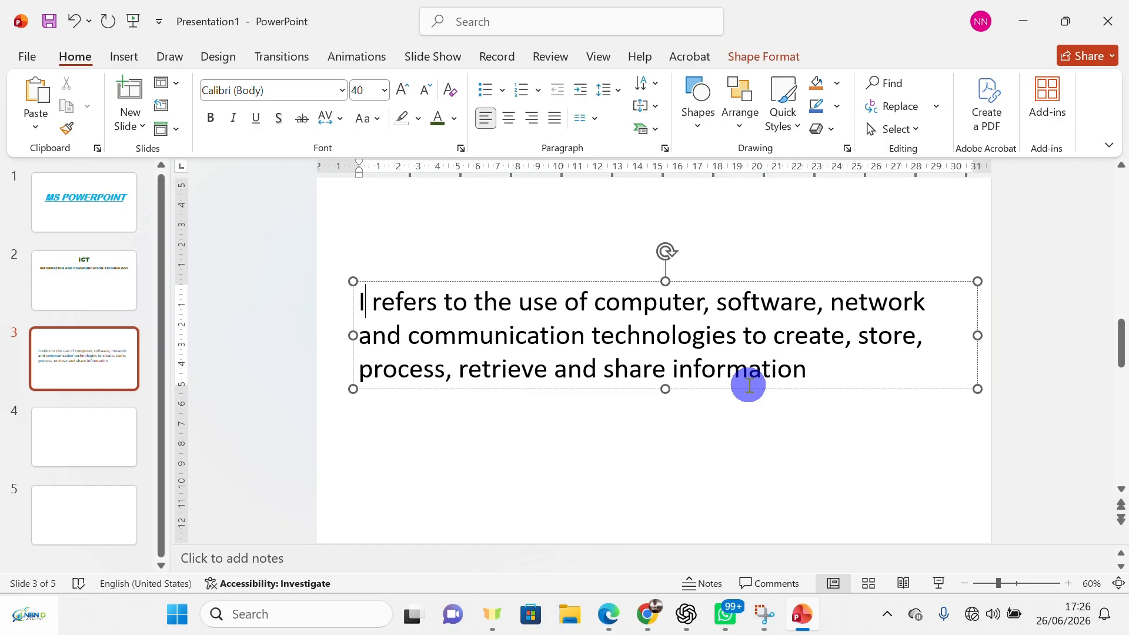
text(CT)
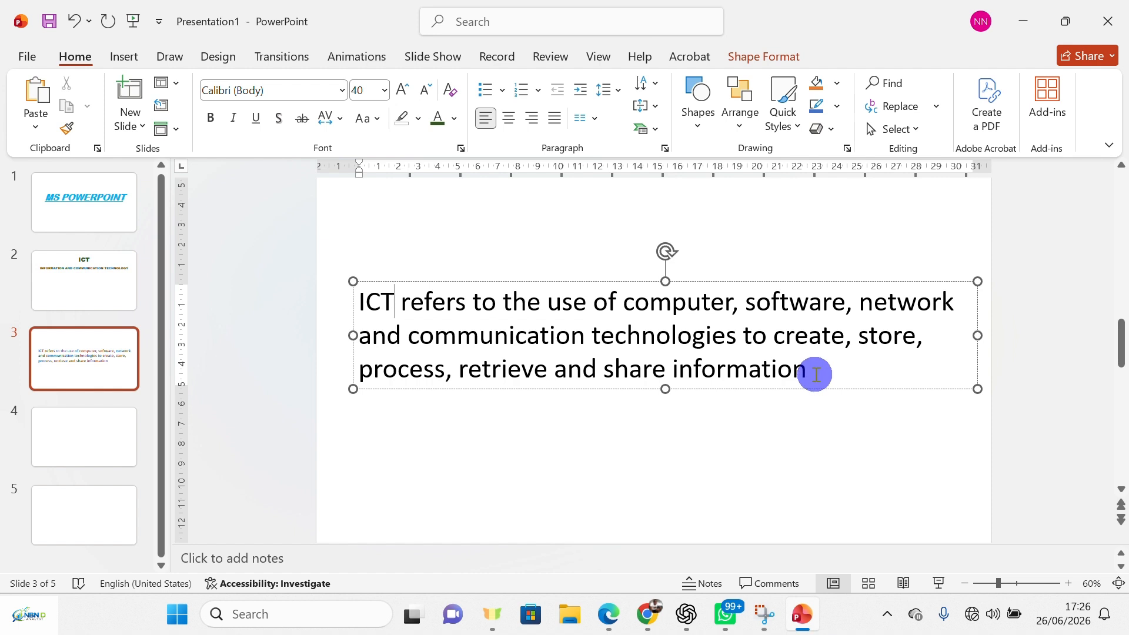
Step: Justify the whole definition paragraph on slide 3 and deselect the text box
drag(811, 368, 335, 290)
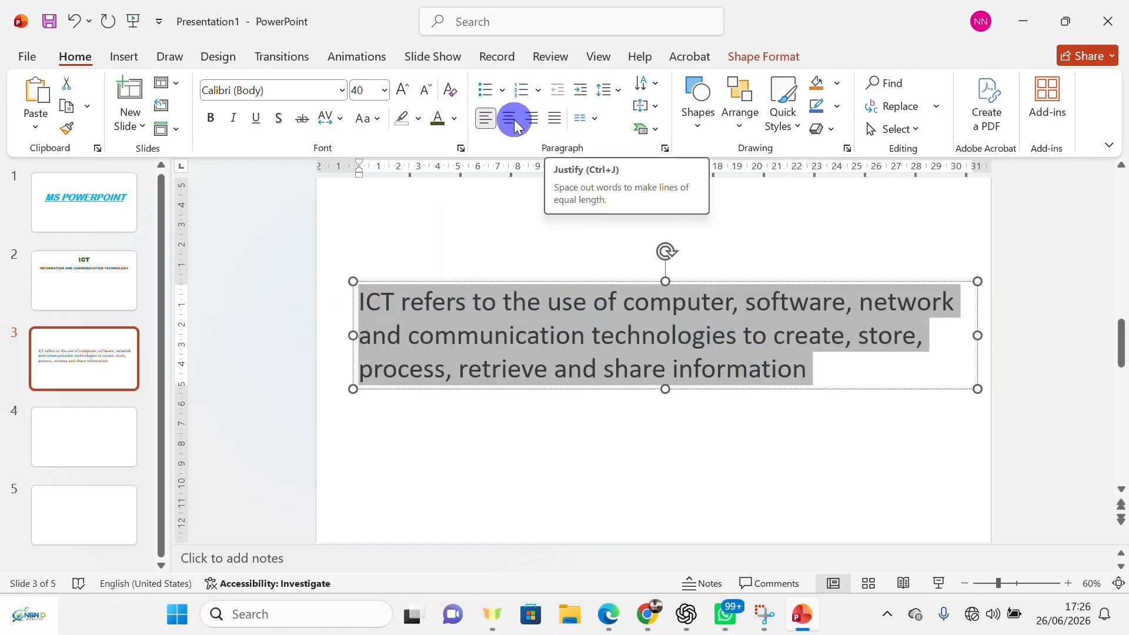
click(556, 120)
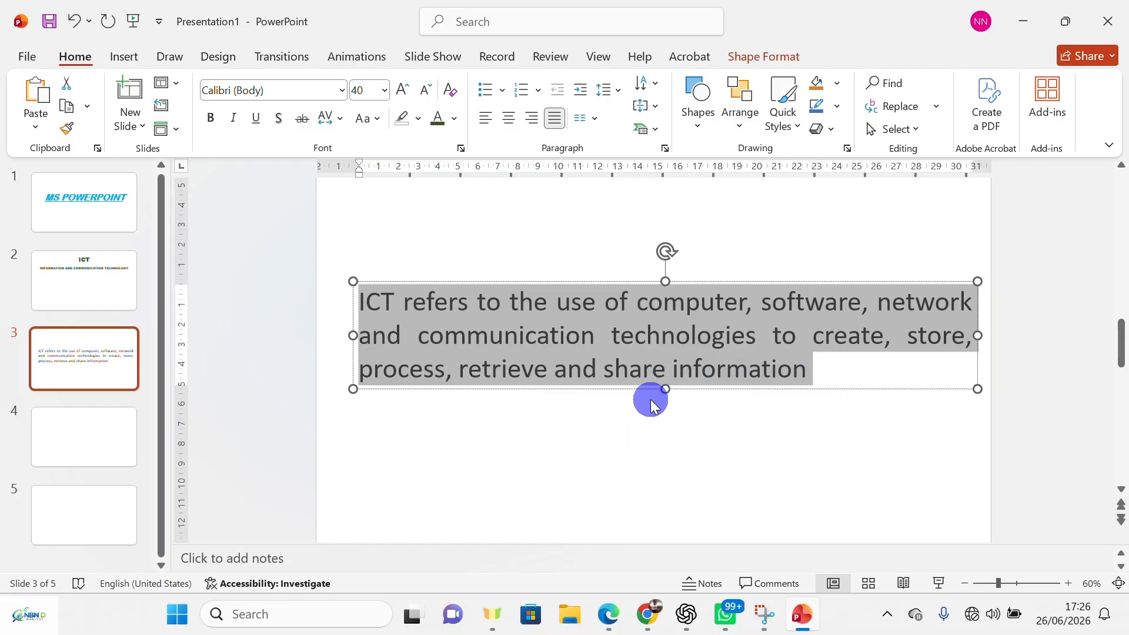
click(637, 461)
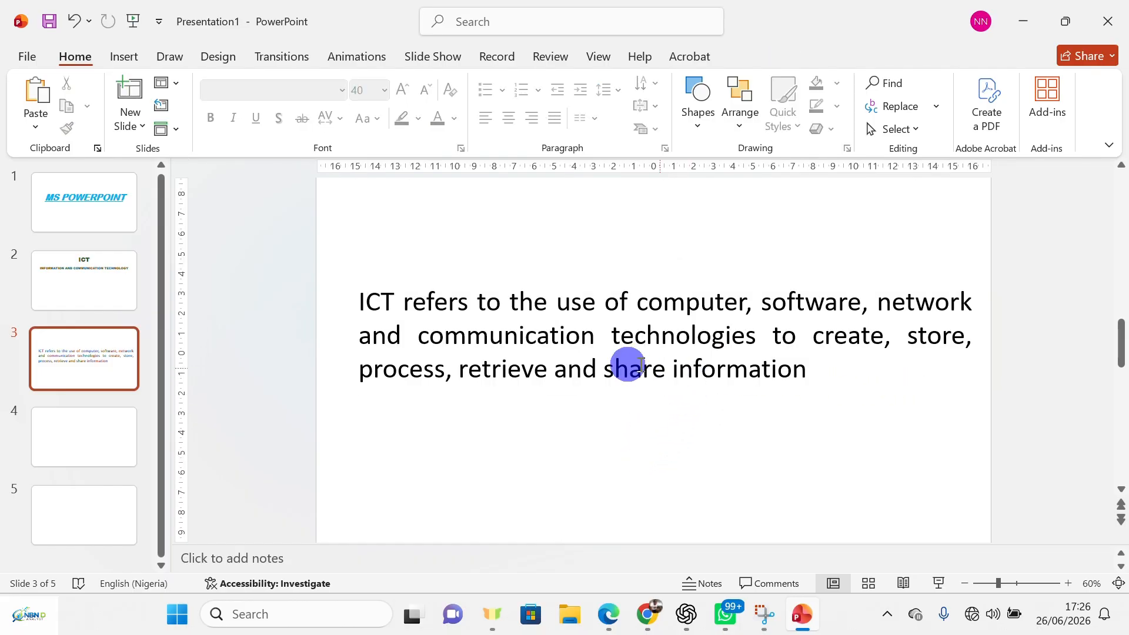
Step: On slide 2, move the "INFORMATION AND COMMUNICATION TECHNOLOGY" text box down so its text sits near the slide's vertical centre
click(107, 210)
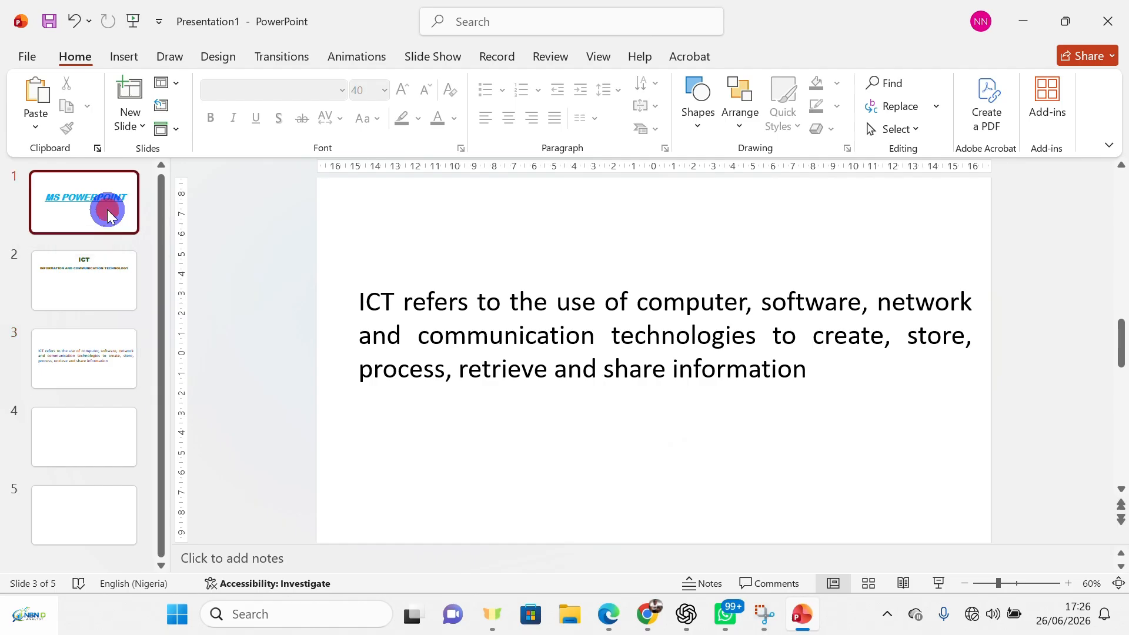
click(79, 290)
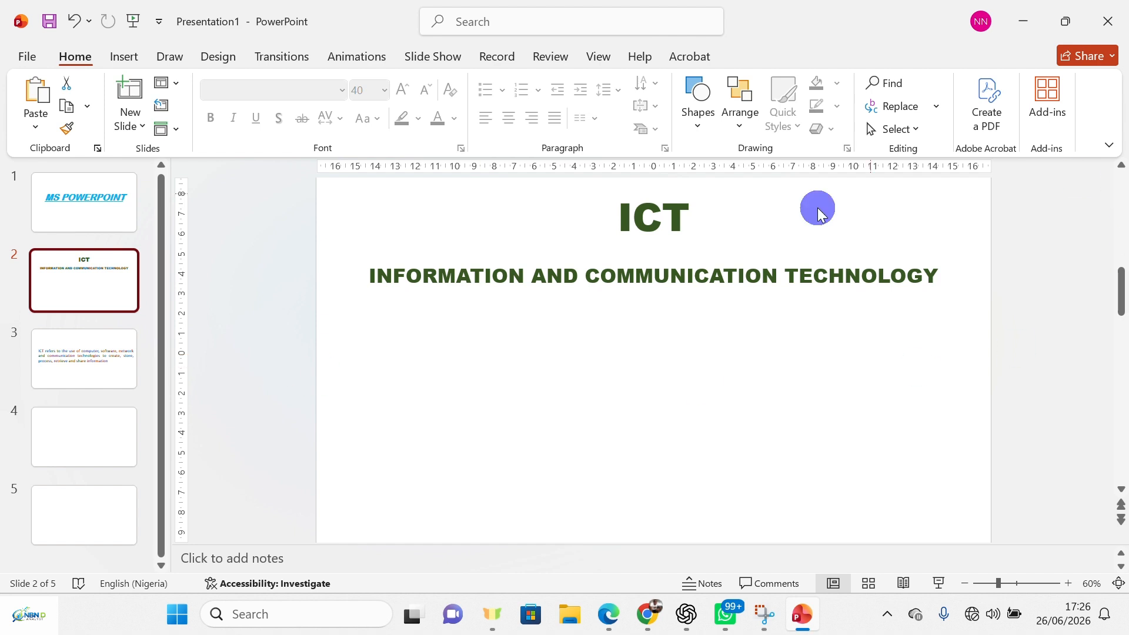
click(647, 276)
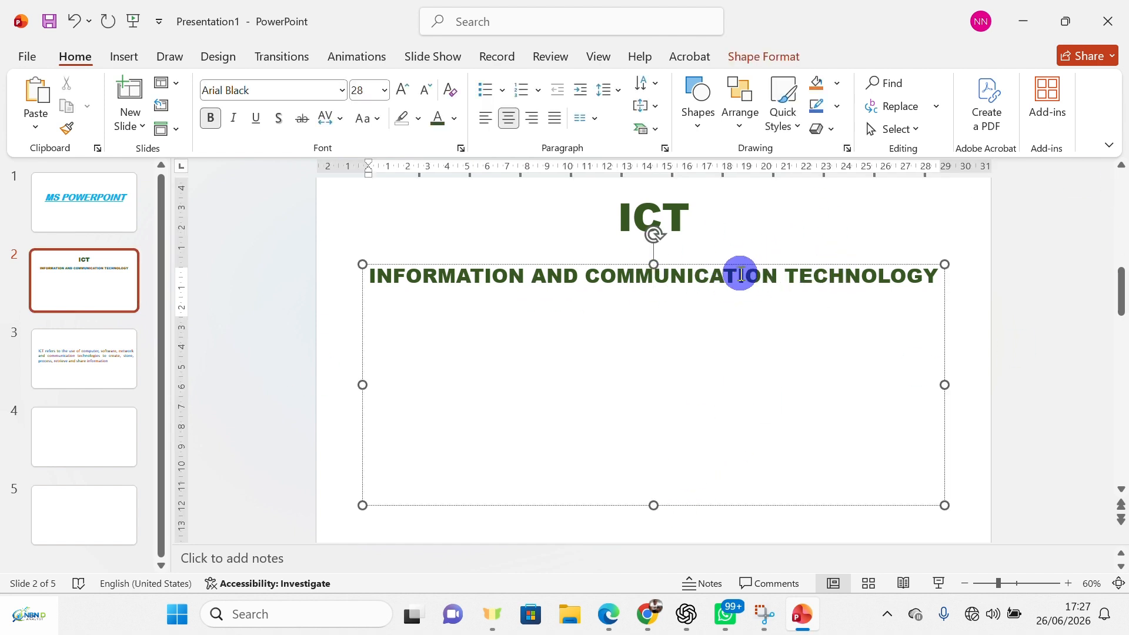
drag(743, 264, 742, 352)
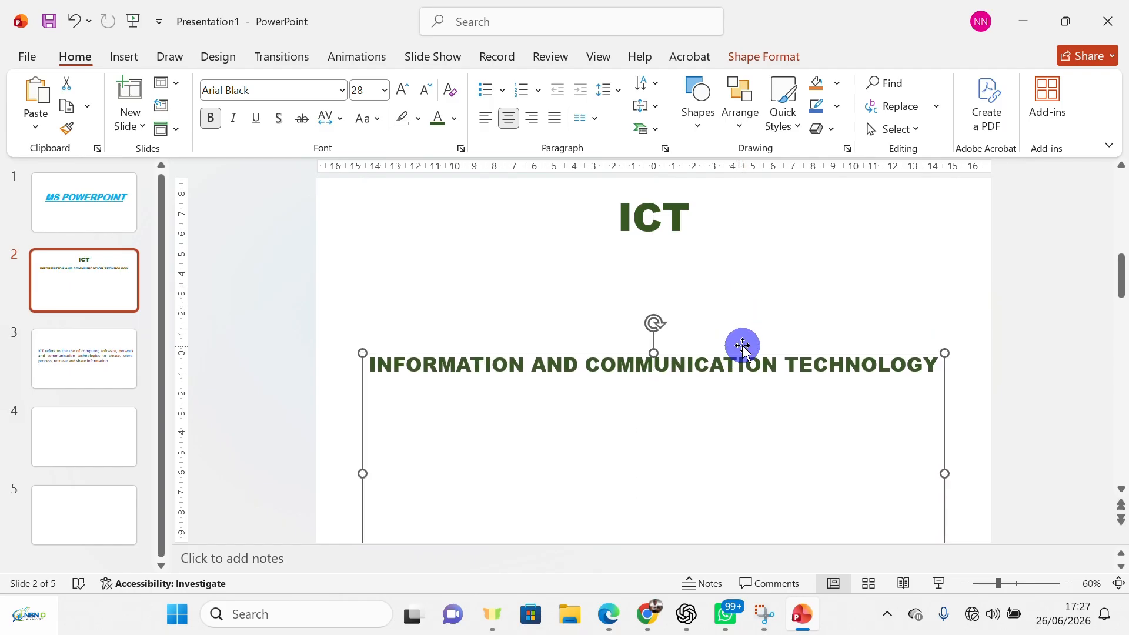
Step: Select the "ICT" title text box on slide 2
click(686, 229)
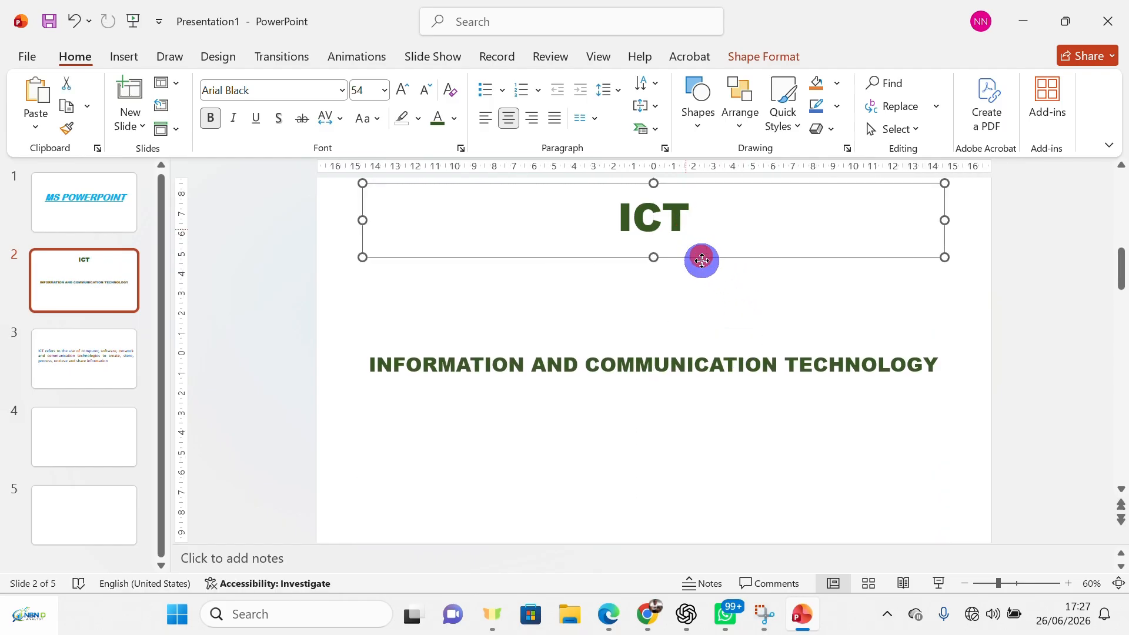